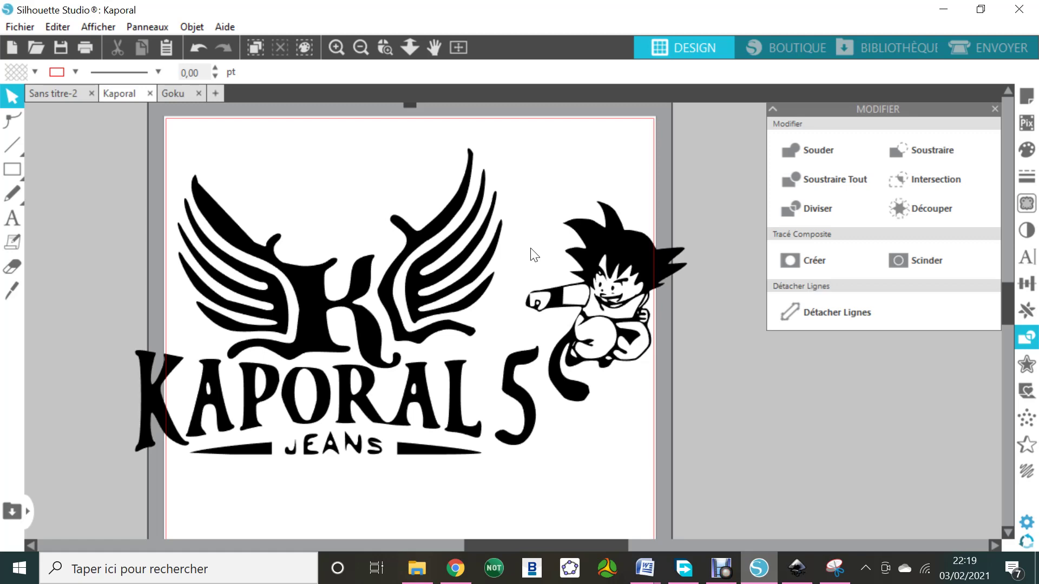
# Move the Goku figure over the K of the Kaporal logo and centre it horizontally with the logo
pyautogui.click(614, 320)
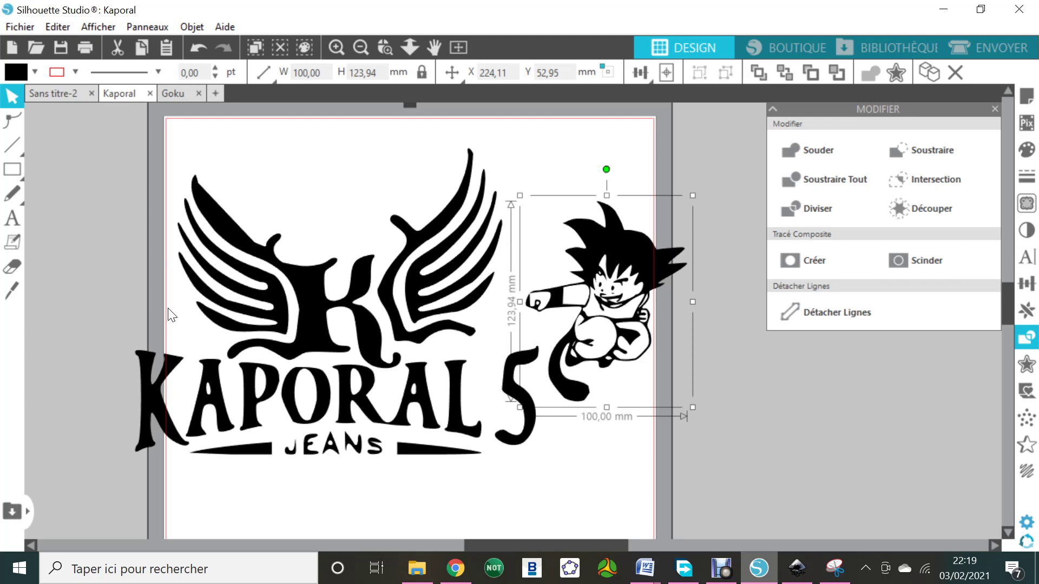
pyautogui.moveTo(582, 276); pyautogui.dragTo(253, 244)
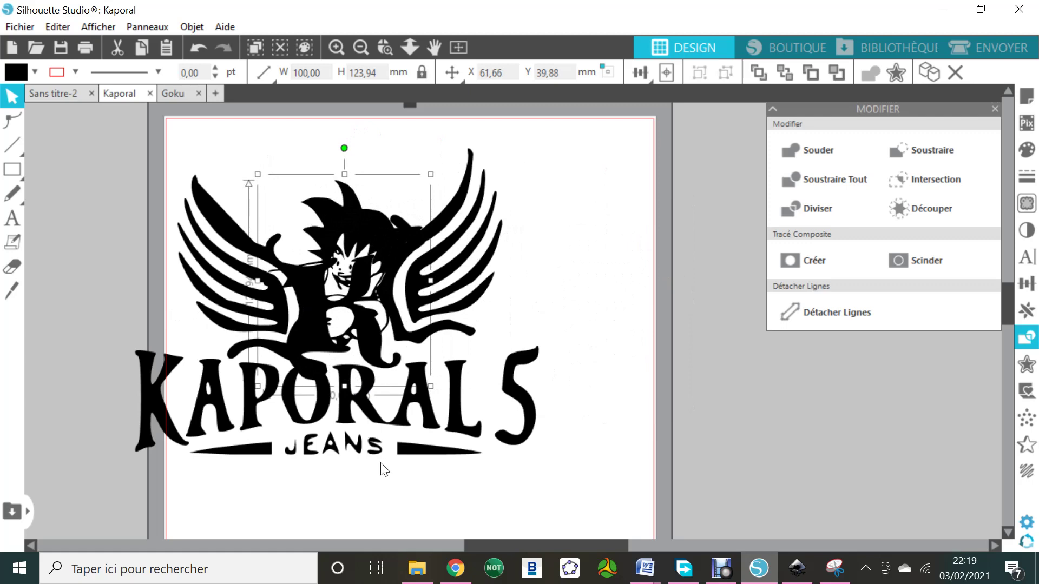
pyautogui.keyDown('shift'); pyautogui.click(330, 290); pyautogui.keyUp('shift')
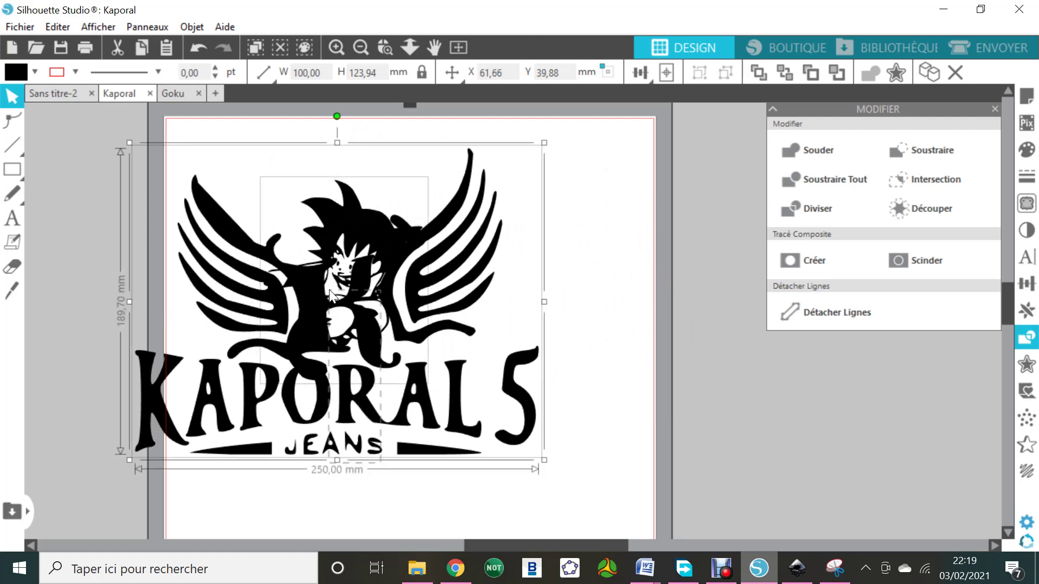
pyautogui.click(649, 76)
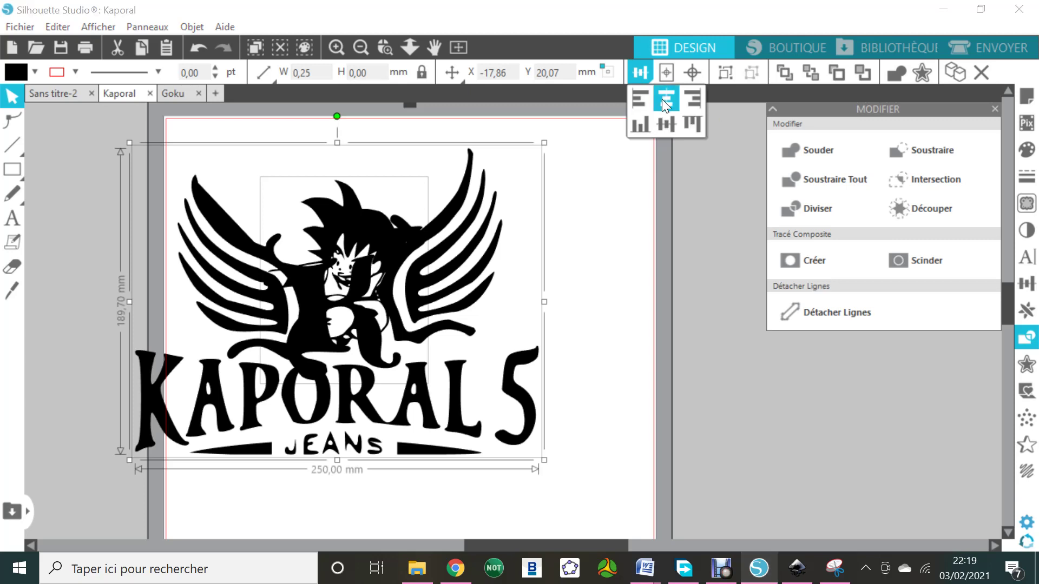
pyautogui.click(662, 100)
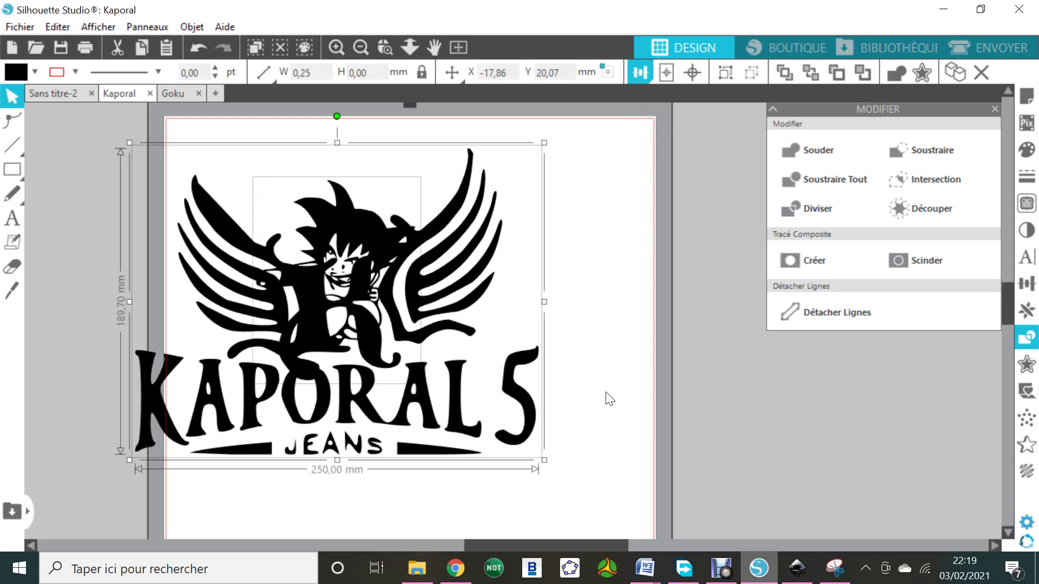
pyautogui.click(441, 222)
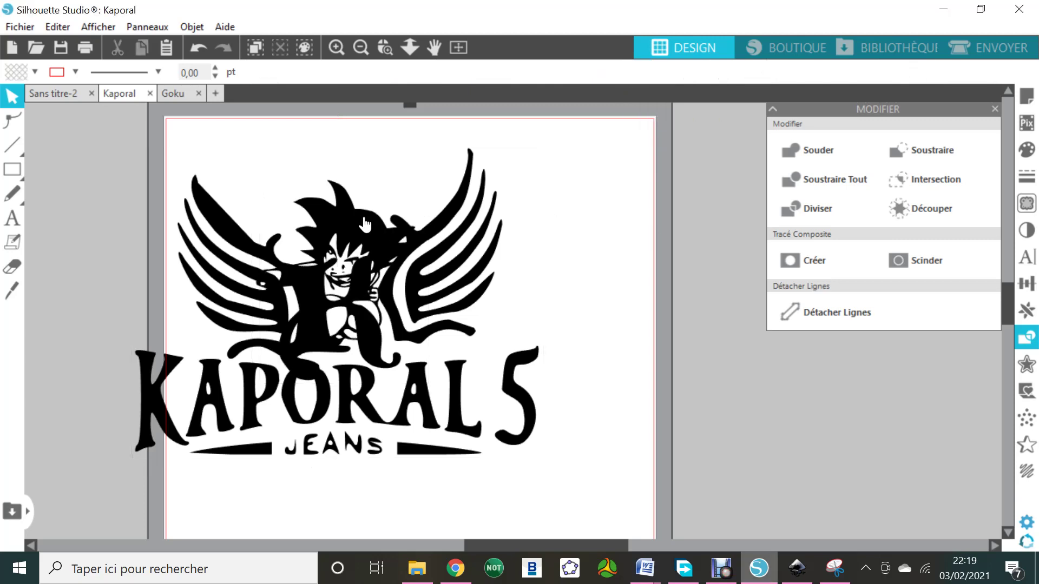
# Nudge the Goku figure down between the logo's wings to about Y 46.9 mm
pyautogui.click(372, 230)
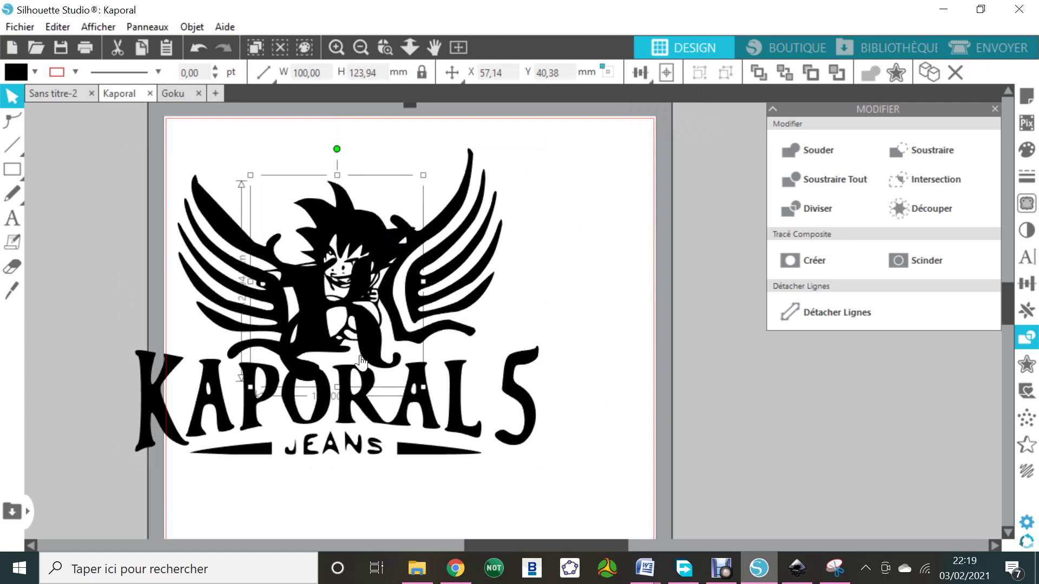
pyautogui.press('Down')
pyautogui.press('Down')
pyautogui.press('Down')
pyautogui.press('Down')
pyautogui.press('Down')
pyautogui.press('Down')
pyautogui.press('Down')
pyautogui.press('Down')
pyautogui.press('Down')
pyautogui.press('Down')
pyautogui.press('Down')
pyautogui.press('Down')
pyautogui.press('Down')
pyautogui.press('Down')
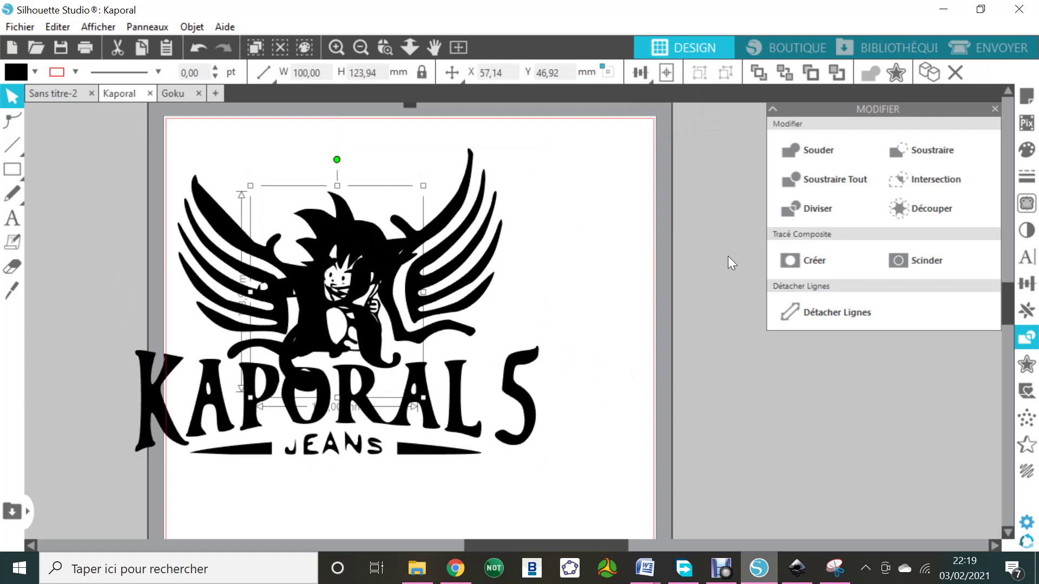
# Create a rounded outline contour around the Goku figure at a distance of 3 mm
pyautogui.click(893, 77)
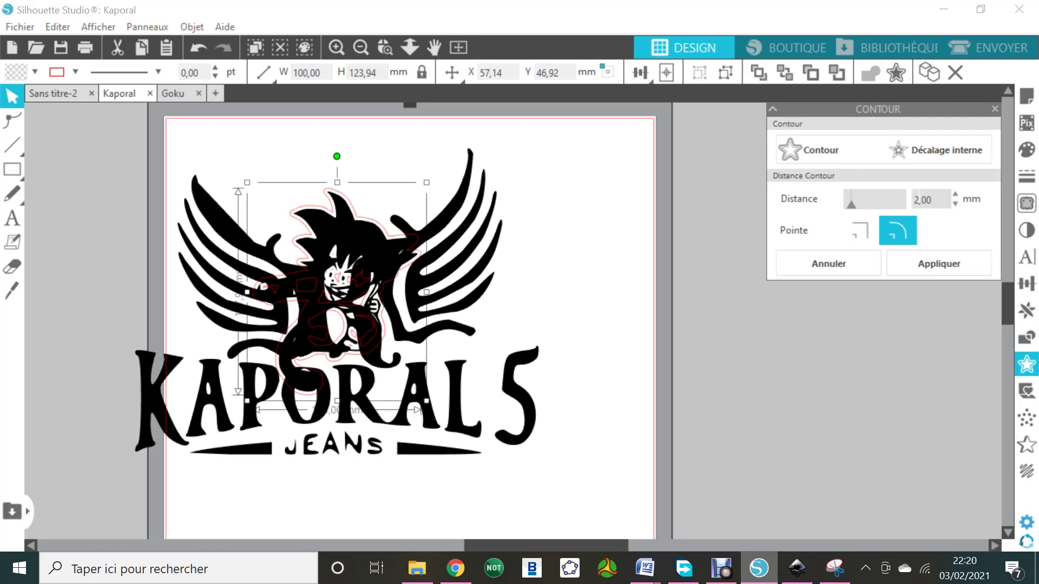
pyautogui.click(915, 200)
pyautogui.write('3')
pyautogui.click(950, 264)
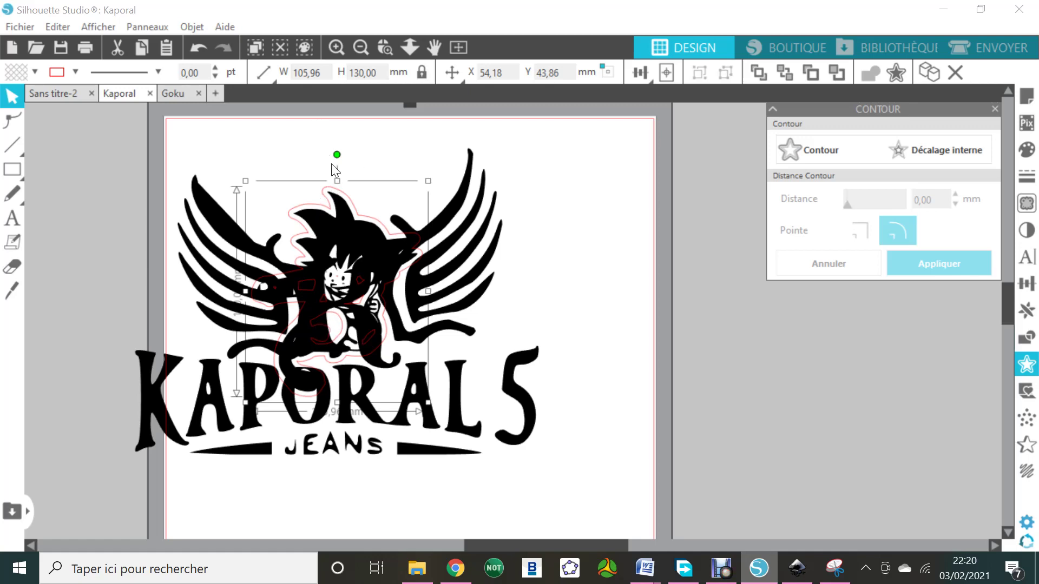
# Move the contour beside the logo and split its compound path into separate shapes
pyautogui.moveTo(349, 205); pyautogui.dragTo(642, 174)
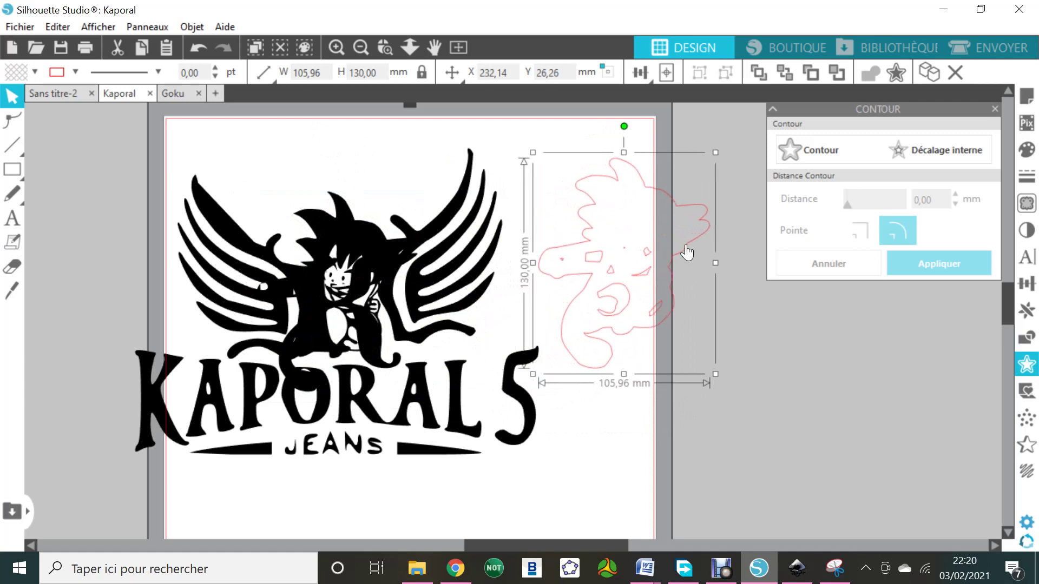
pyautogui.click(1030, 341)
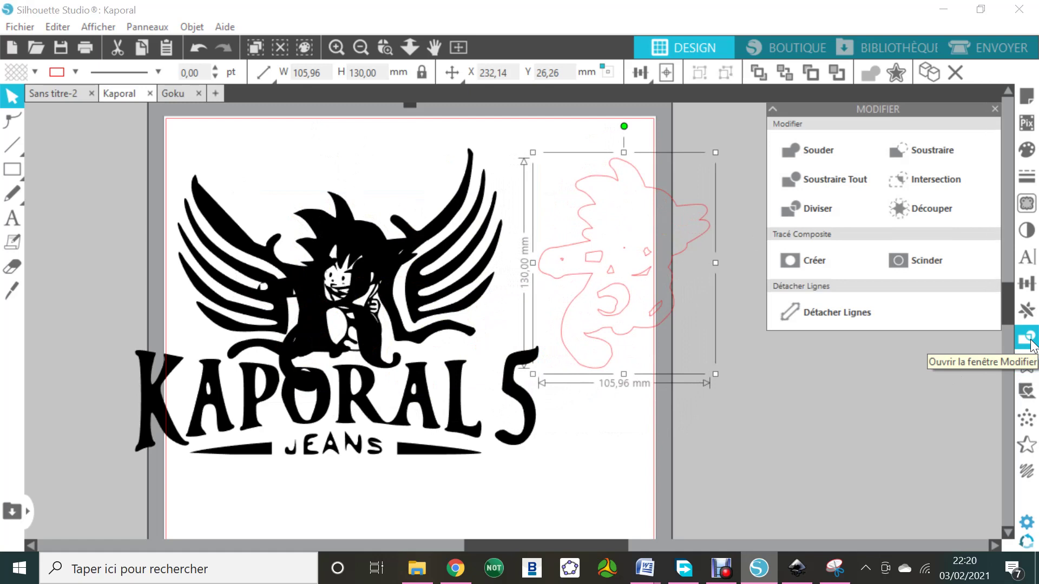
pyautogui.click(902, 261)
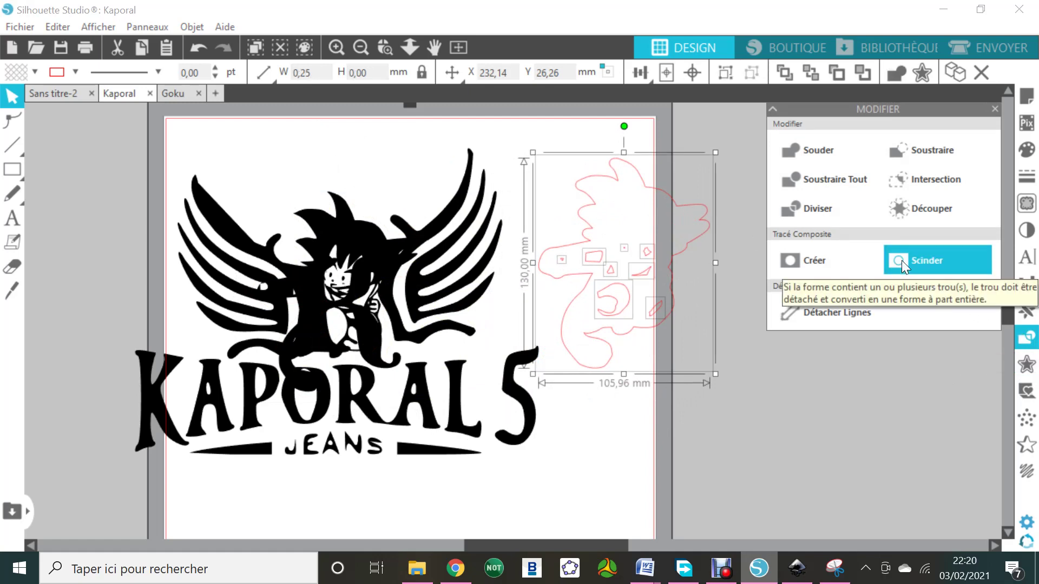
pyautogui.click(766, 460)
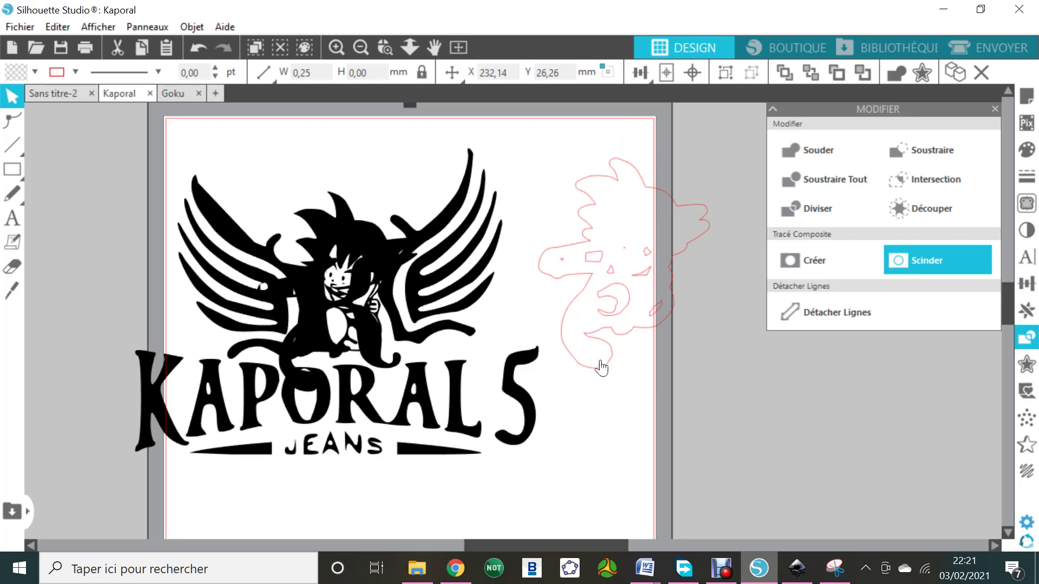
# Pull the outer contour away from the small inner shapes and delete those inner shapes
pyautogui.click(602, 368)
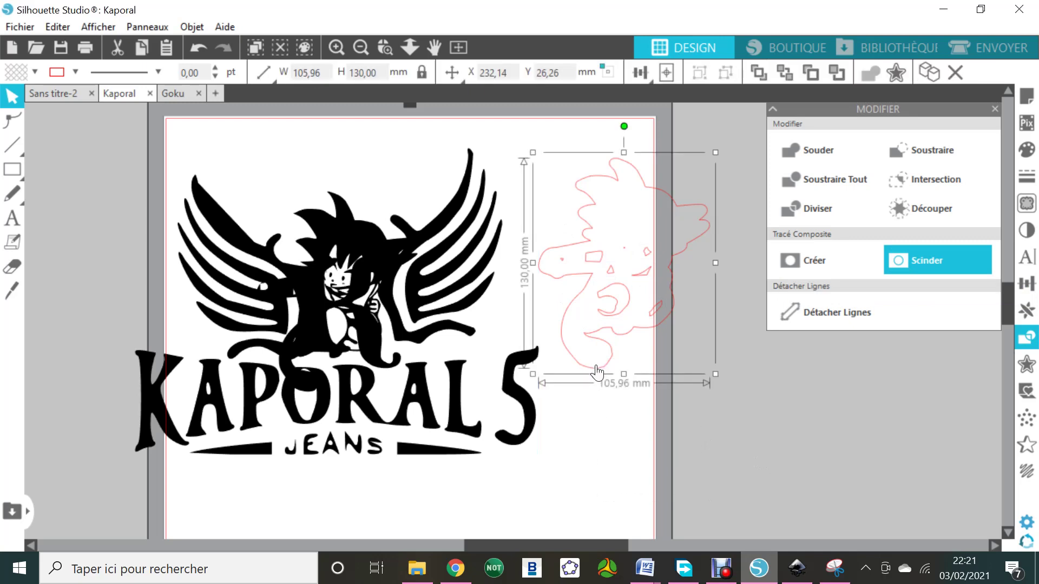
pyautogui.moveTo(599, 368); pyautogui.dragTo(742, 537)
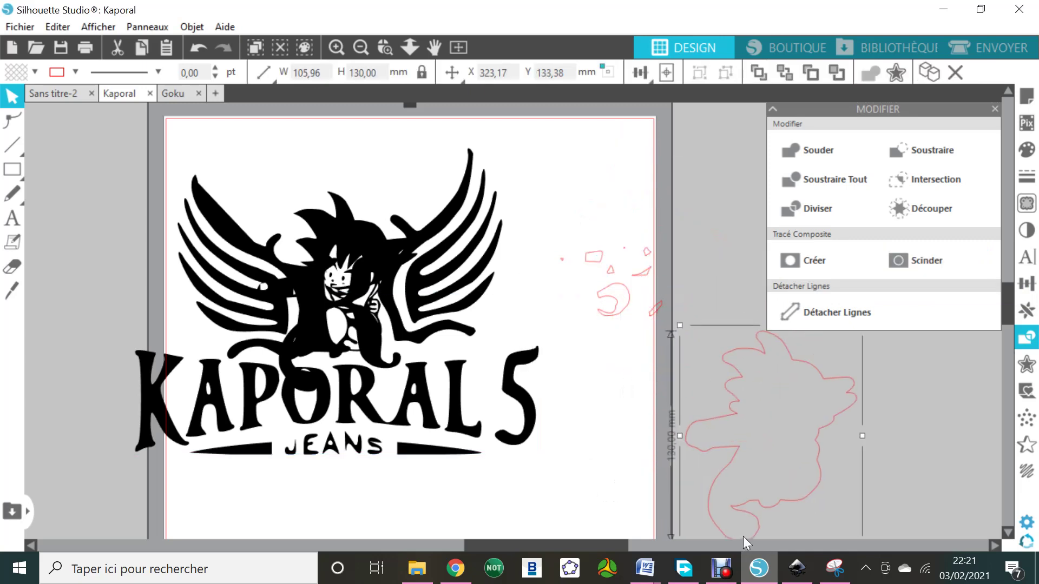
pyautogui.moveTo(526, 198); pyautogui.dragTo(668, 327)
pyautogui.press('Delete')
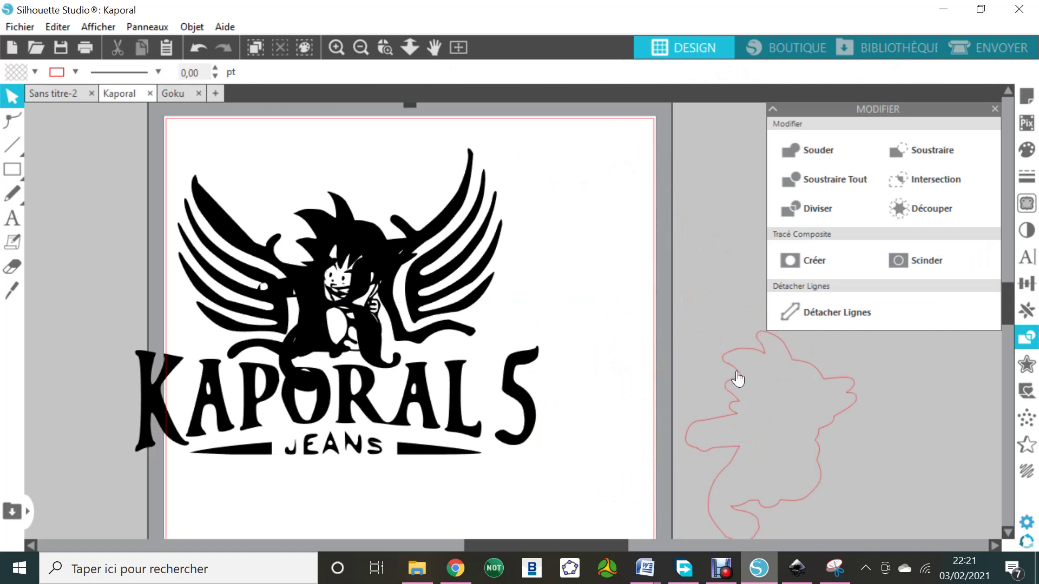
# Move the outer contour back over Goku and centre contour, figure and logo on each other horizontally and vertically
pyautogui.moveTo(737, 378); pyautogui.dragTo(297, 221)
pyautogui.click(230, 240)
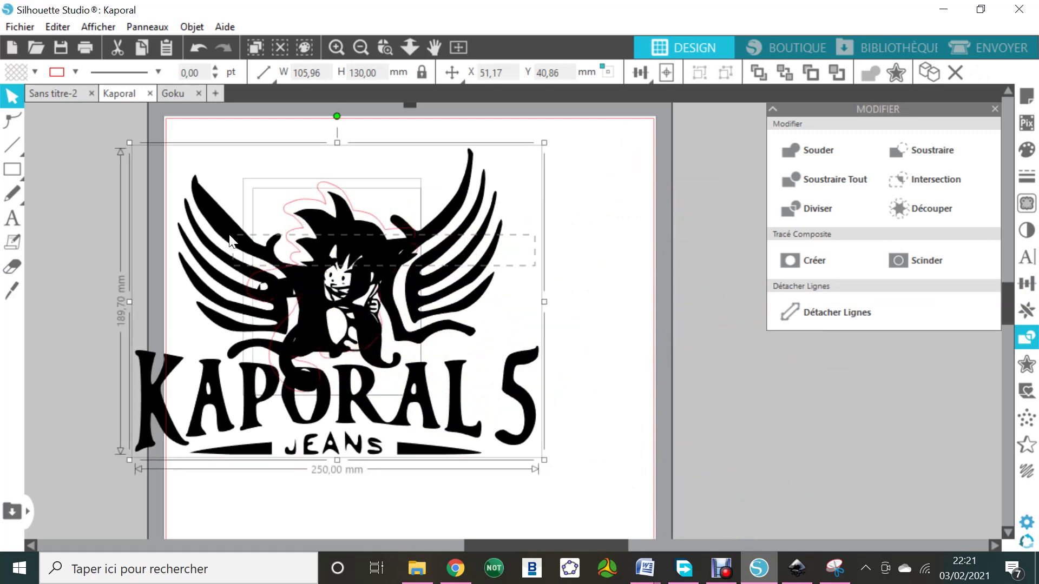
pyautogui.moveTo(230, 240); pyautogui.dragTo(230, 239)
pyautogui.click(651, 74)
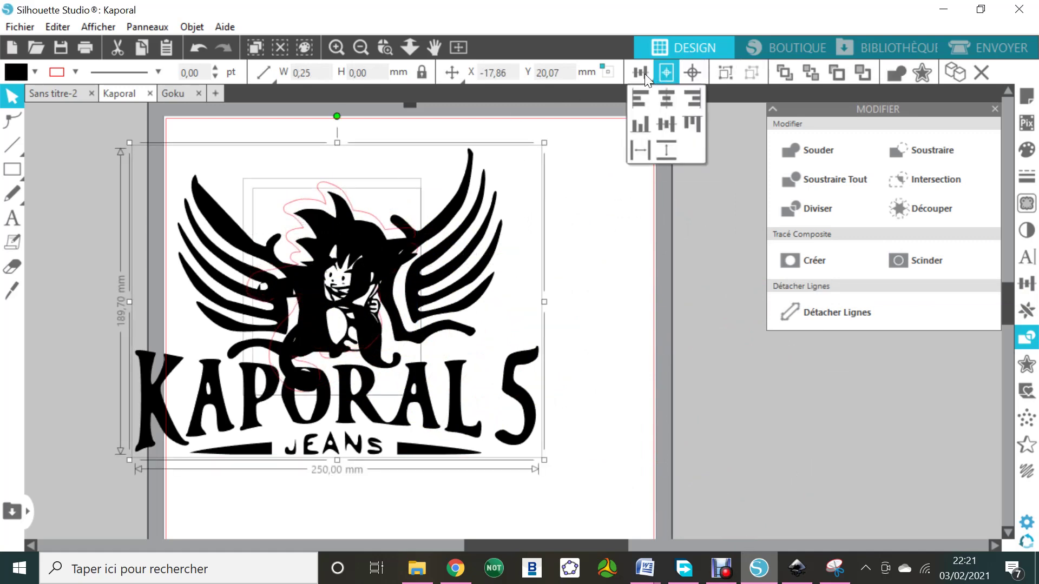
pyautogui.click(650, 74)
pyautogui.click(649, 73)
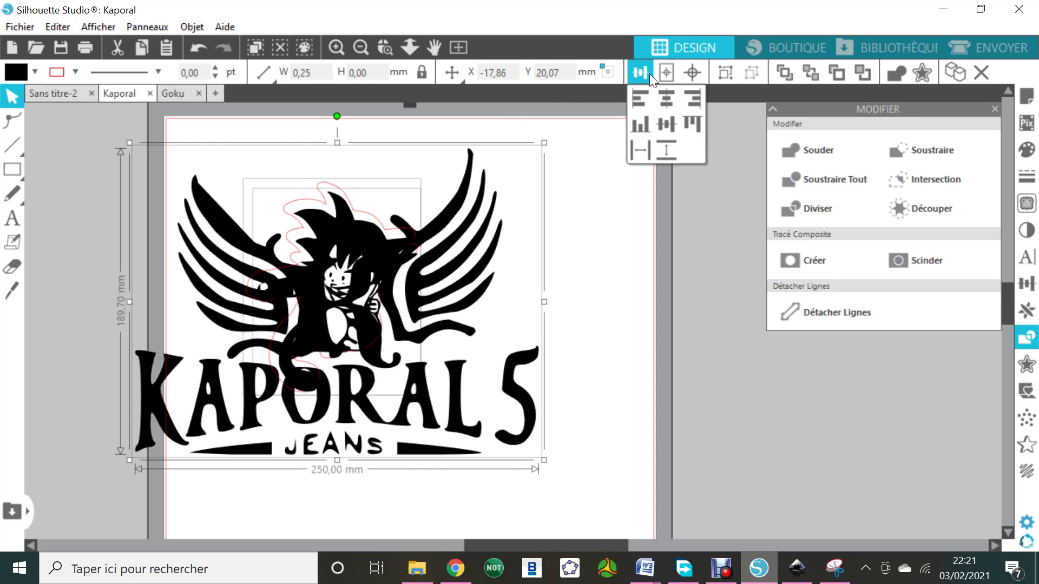
pyautogui.click(667, 101)
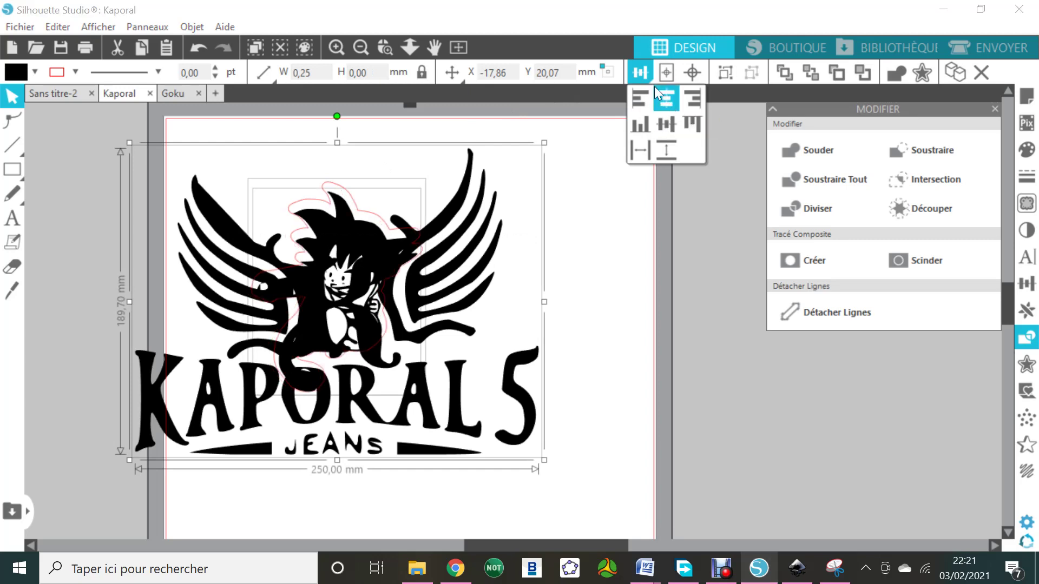
pyautogui.click(693, 74)
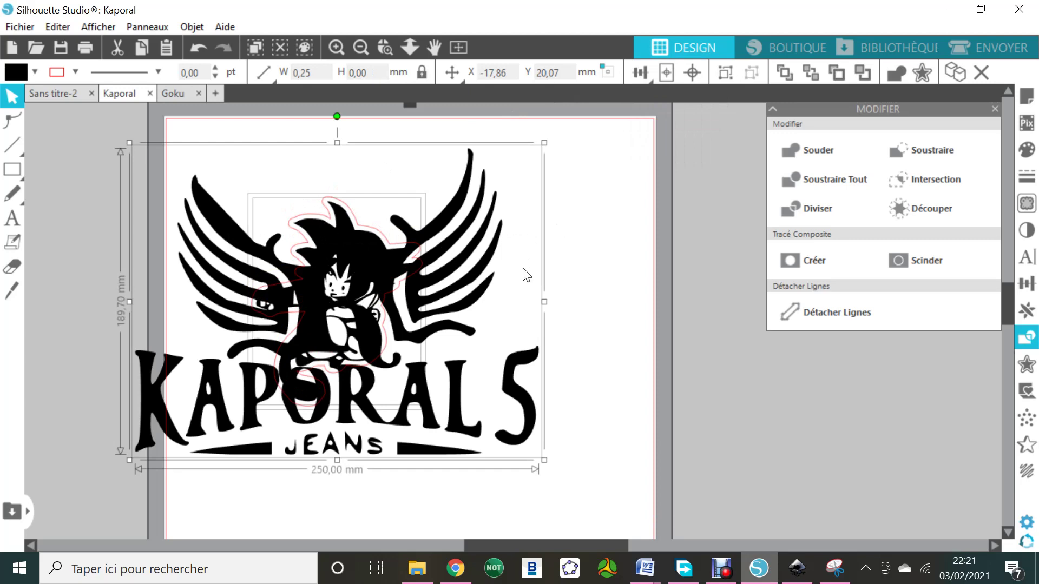
# Subtract the outer Goku contour from the Kaporal logo
pyautogui.click(595, 275)
pyautogui.click(352, 226)
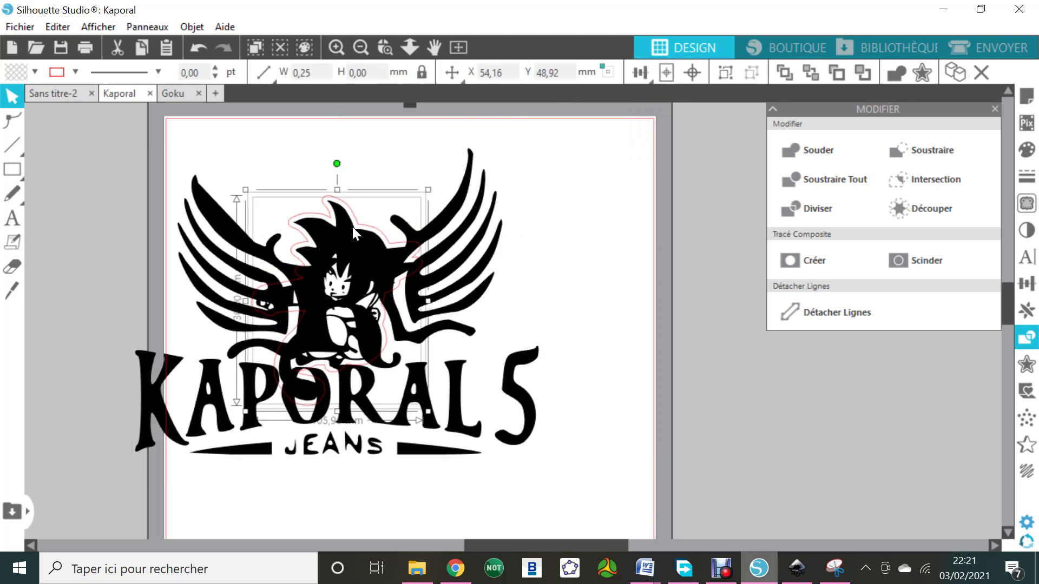
pyautogui.click(624, 279)
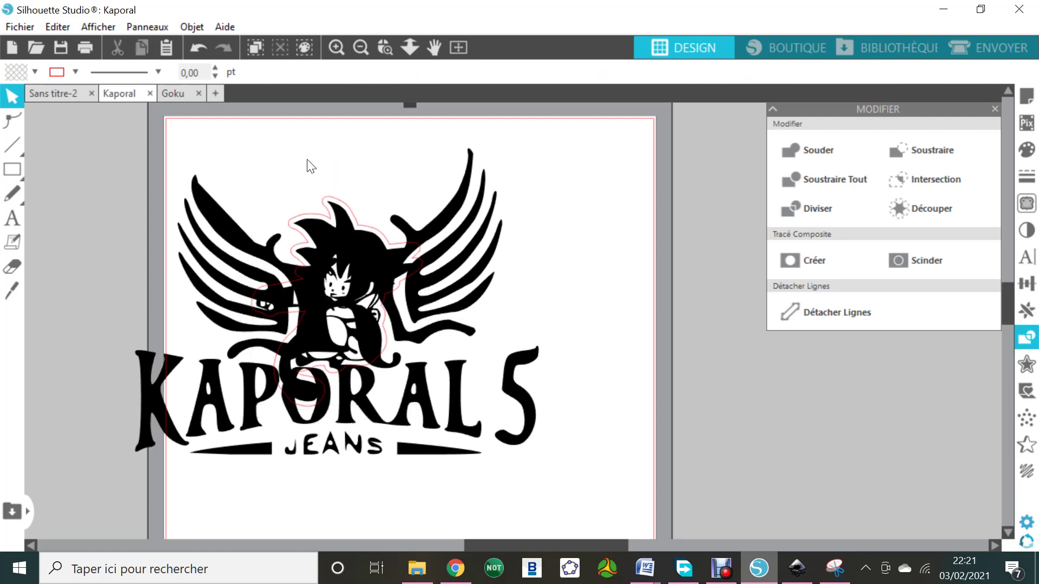
pyautogui.moveTo(306, 159); pyautogui.dragTo(342, 203)
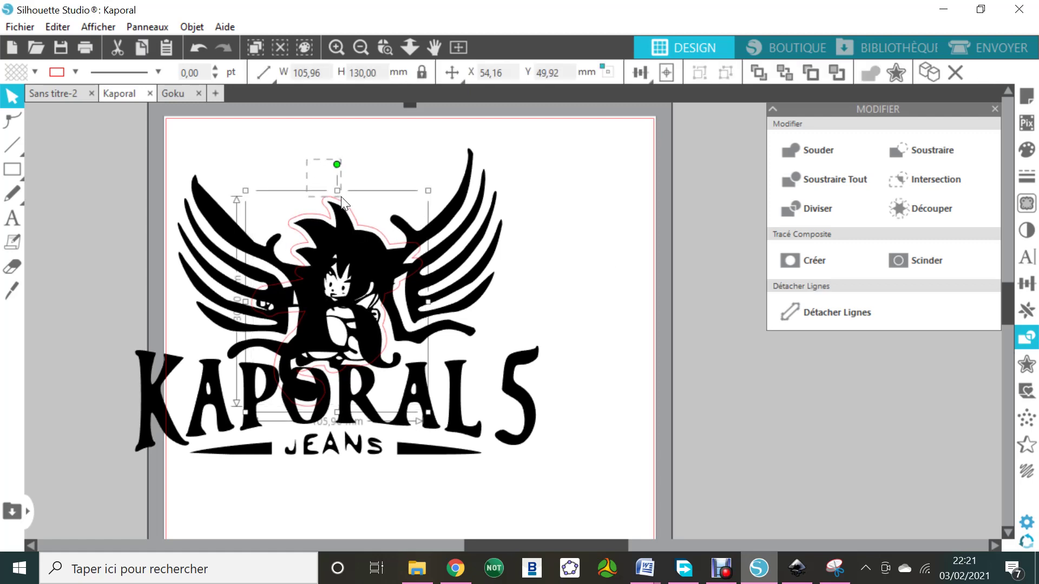
pyautogui.keyDown('shift'); pyautogui.click(460, 216); pyautogui.keyUp('shift')
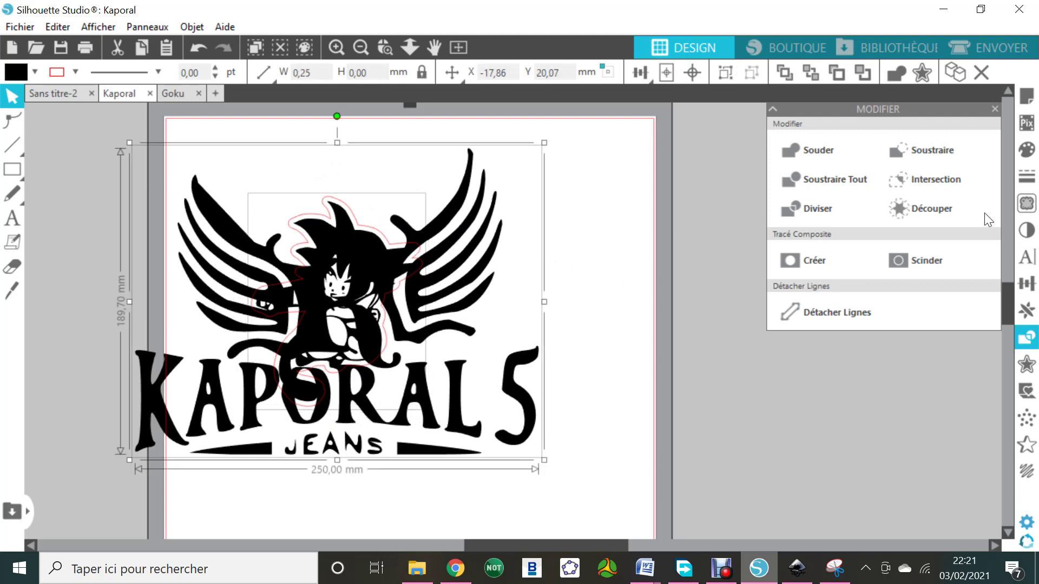
pyautogui.click(915, 148)
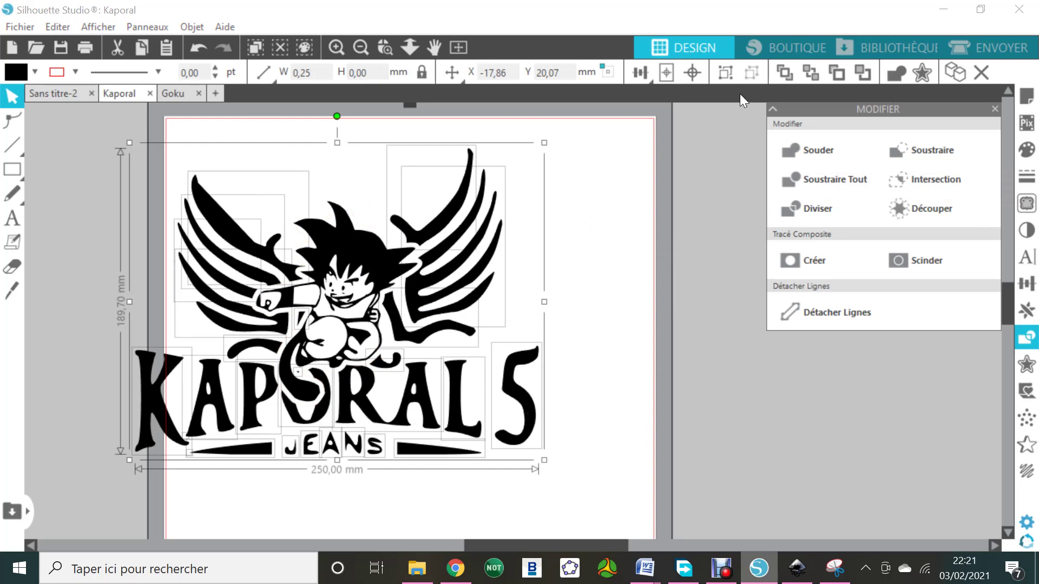
# Group the cut logo pieces and fill them with turquoise
pyautogui.click(723, 74)
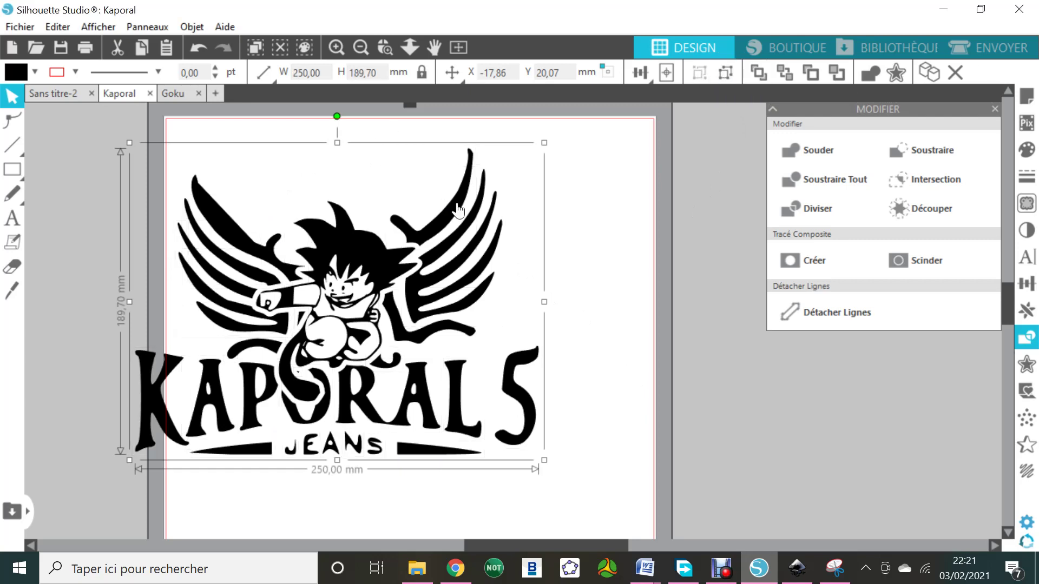
pyautogui.click(34, 70)
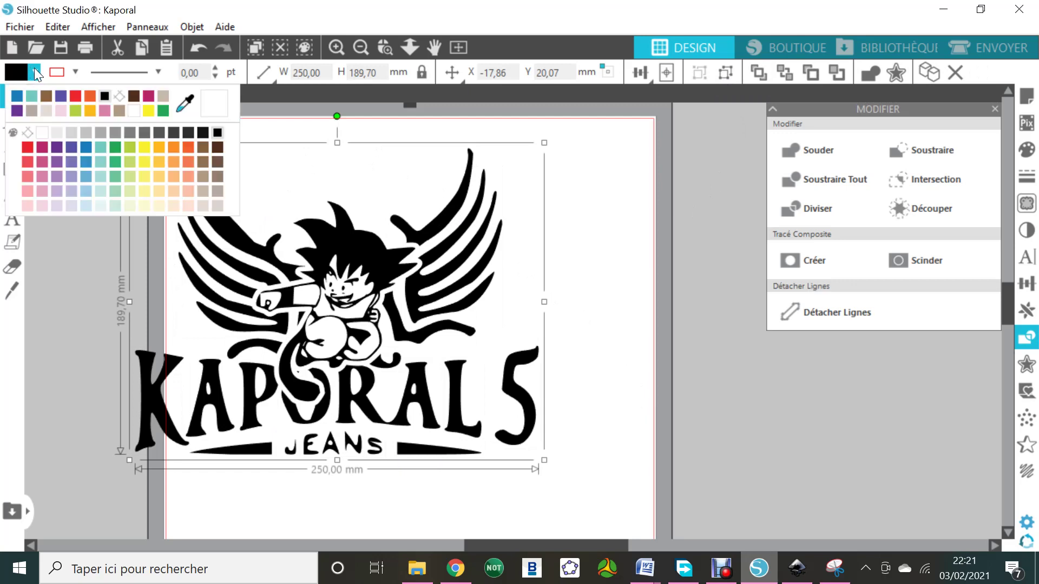
pyautogui.click(98, 147)
# Fill the Goku figure with brown after trying a blue fill
pyautogui.click(319, 234)
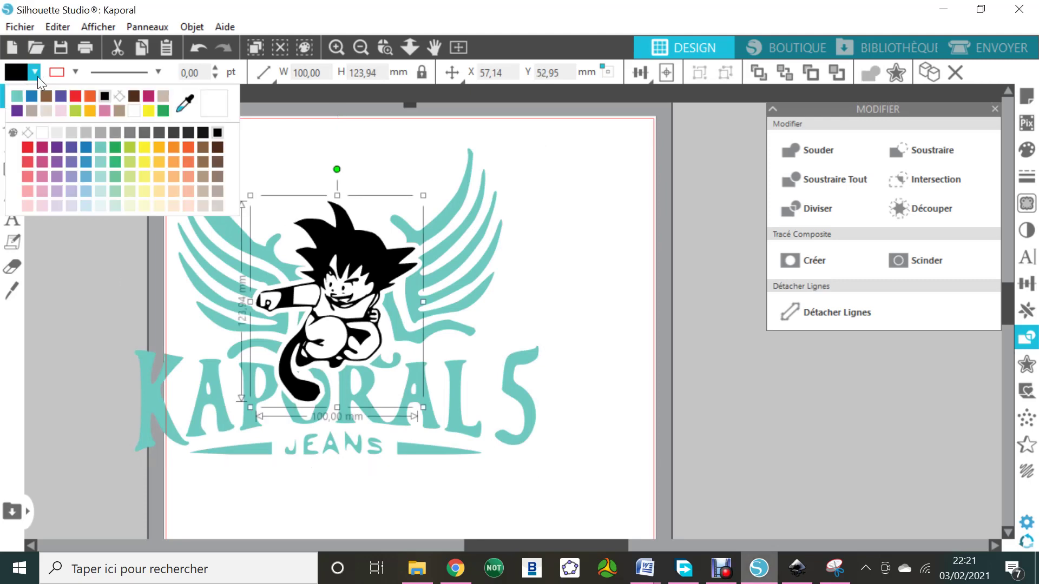
pyautogui.click(85, 151)
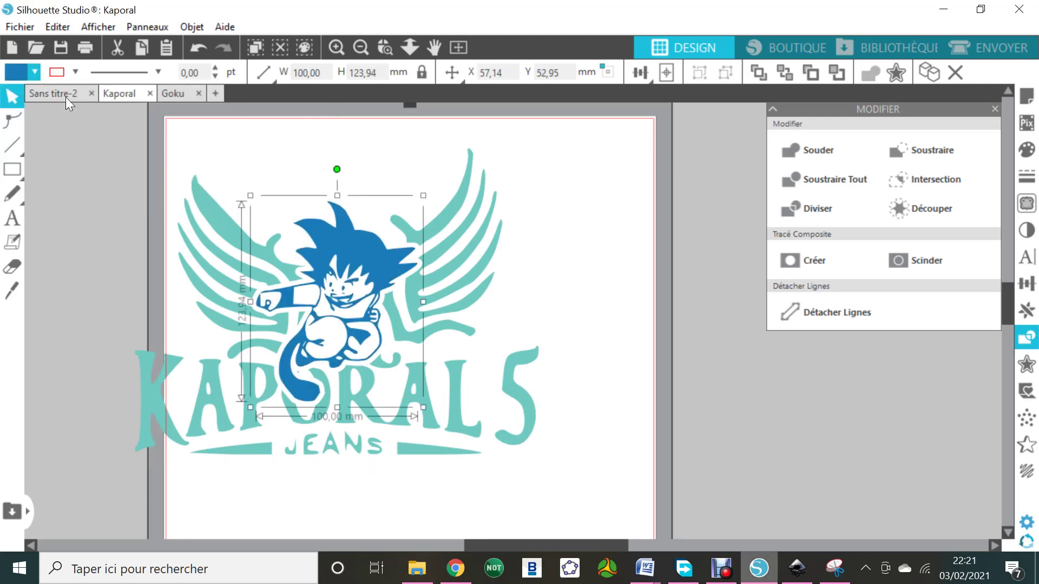
pyautogui.click(34, 71)
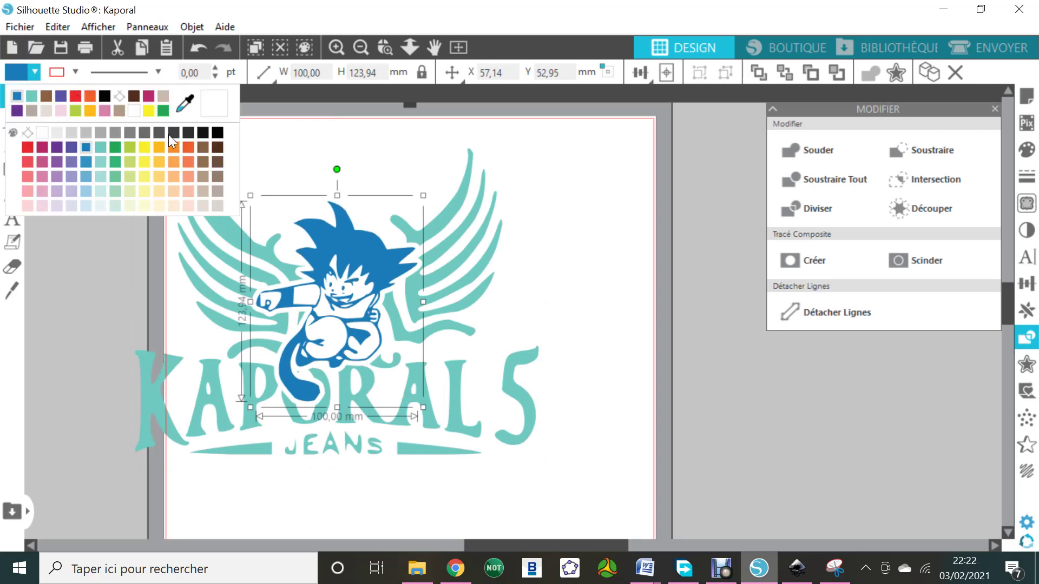
pyautogui.click(206, 147)
pyautogui.click(628, 310)
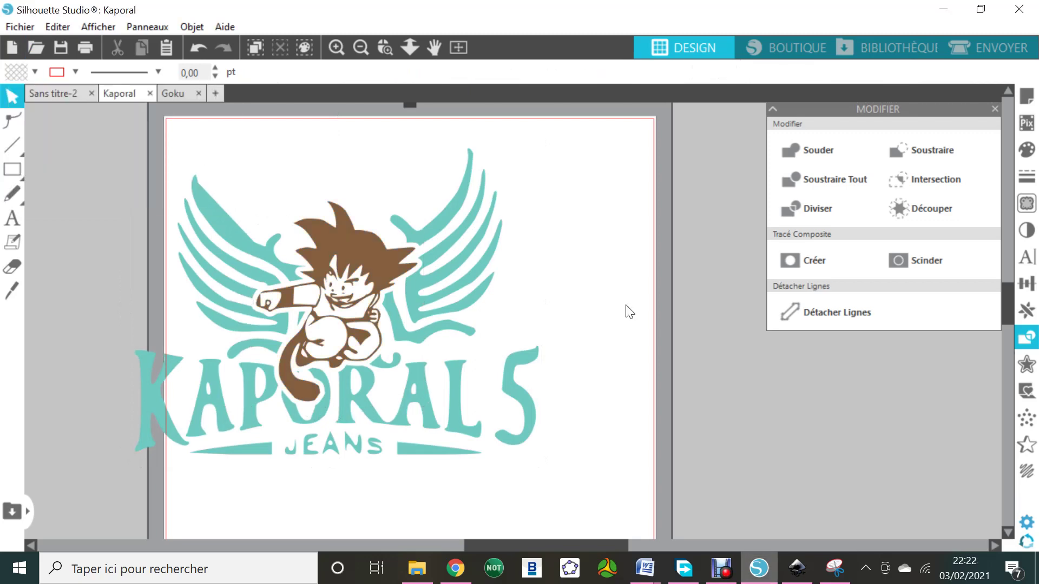
# Move the logo and Goku figure together fully inside the page's cut border, to about X 25.4 mm and Y 18.1 mm
pyautogui.click(326, 246)
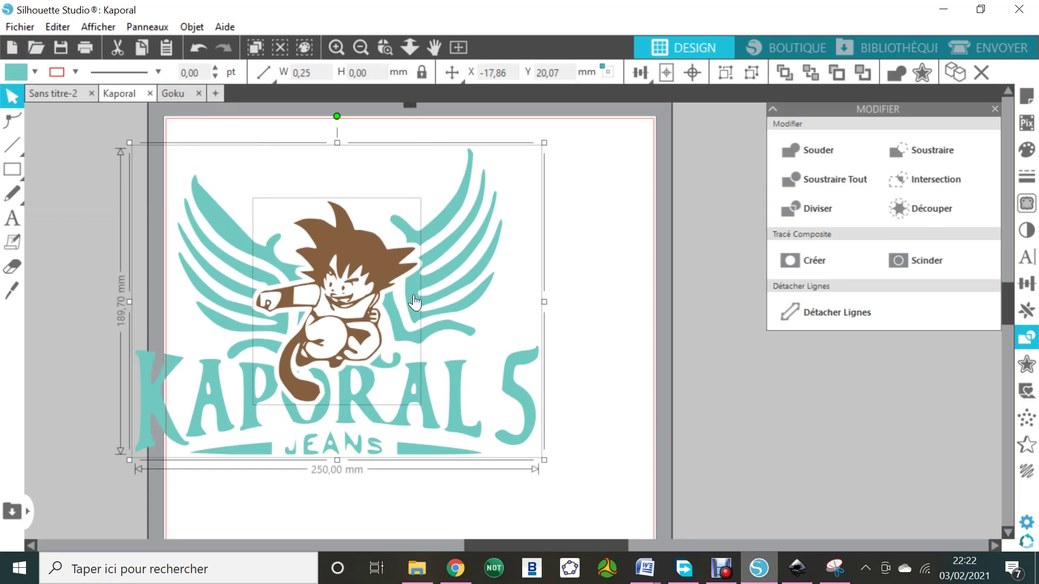
pyautogui.moveTo(430, 294); pyautogui.dragTo(484, 299)
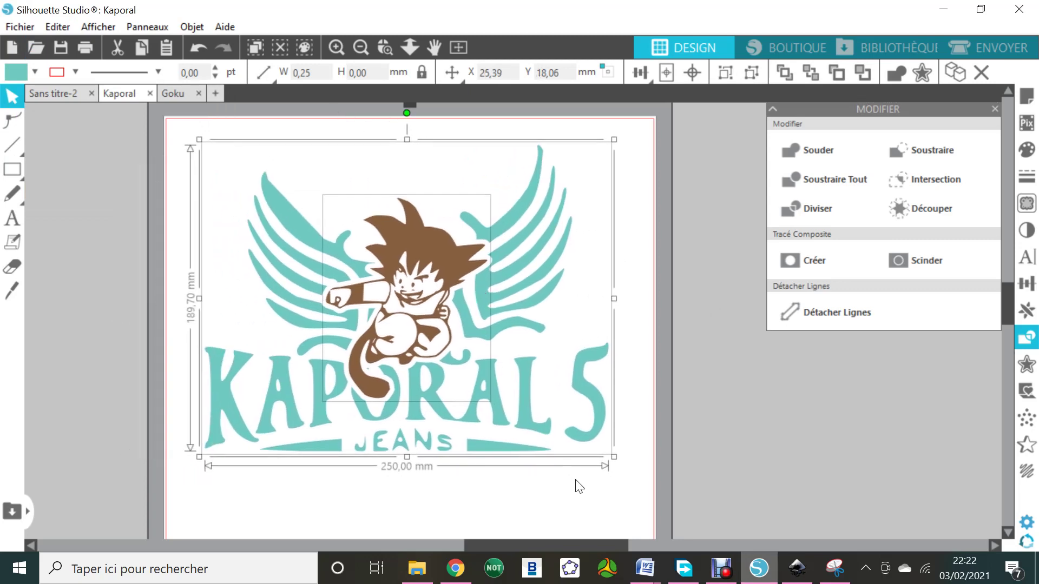
pyautogui.click(577, 484)
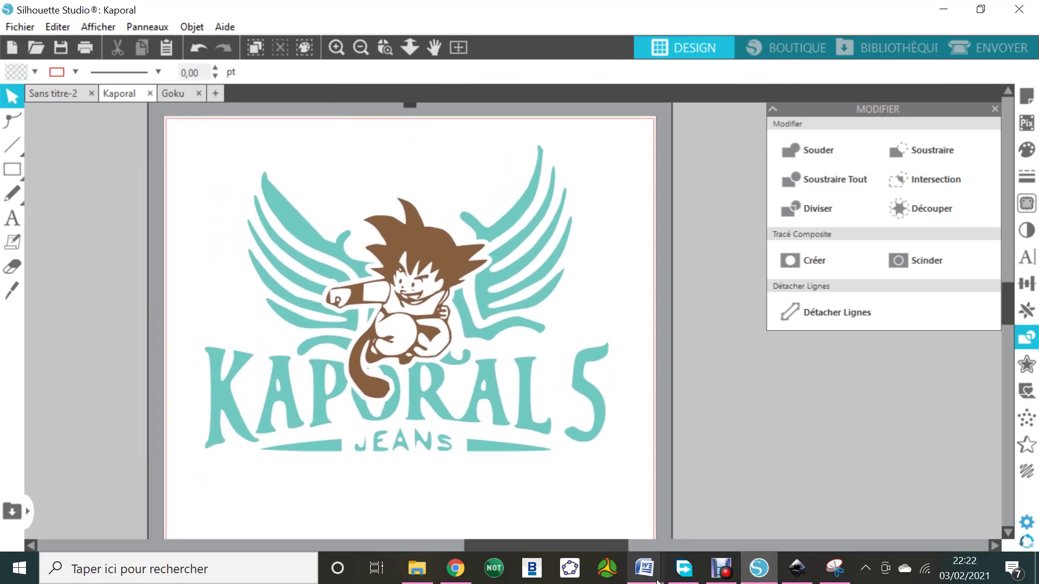